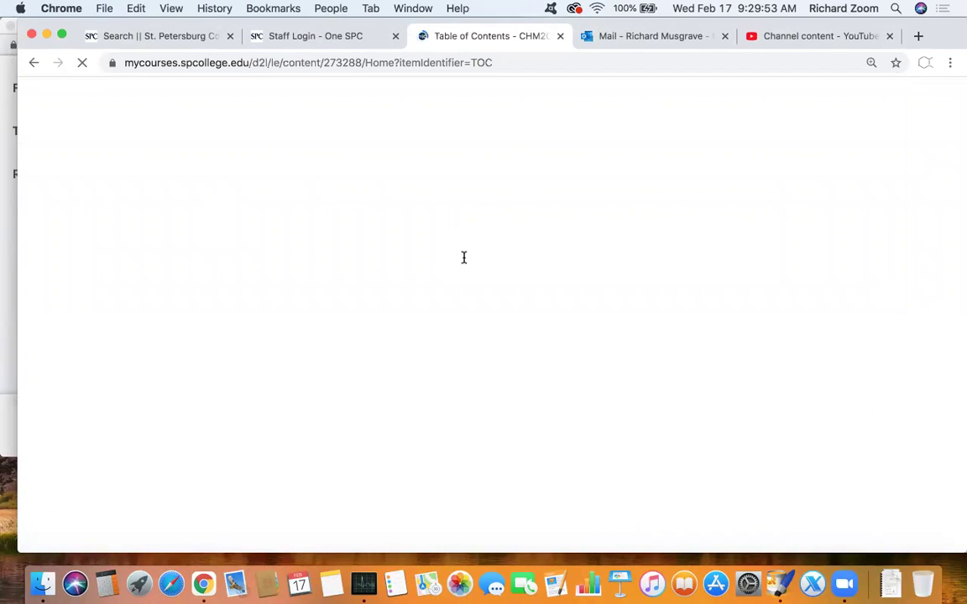
# Step: Open the course syllabus and go to the weekly schedule table of lecture topics
pyautogui.scroll(-5, 537, 310)
pyautogui.scroll(-4, 559, 329)
pyautogui.scroll(5, 380, 298)
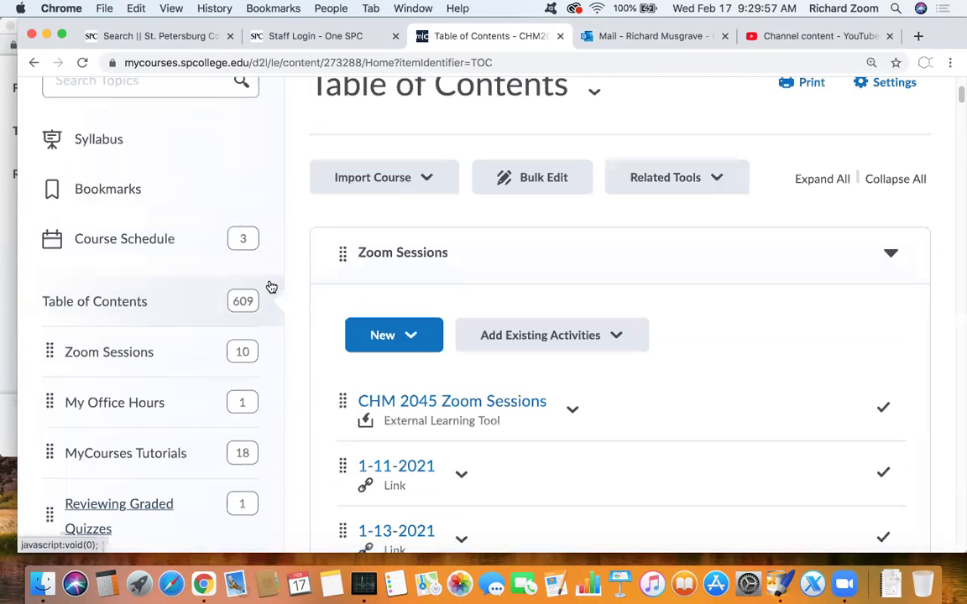
pyautogui.click(111, 143)
pyautogui.scroll(-5, 587, 410)
pyautogui.scroll(-10, 588, 411)
pyautogui.scroll(-3, 587, 407)
pyautogui.scroll(-3, 586, 405)
pyautogui.scroll(-8, 582, 405)
pyautogui.scroll(-8, 577, 404)
pyautogui.scroll(-7, 574, 403)
pyautogui.scroll(-6, 572, 401)
pyautogui.scroll(-10, 570, 401)
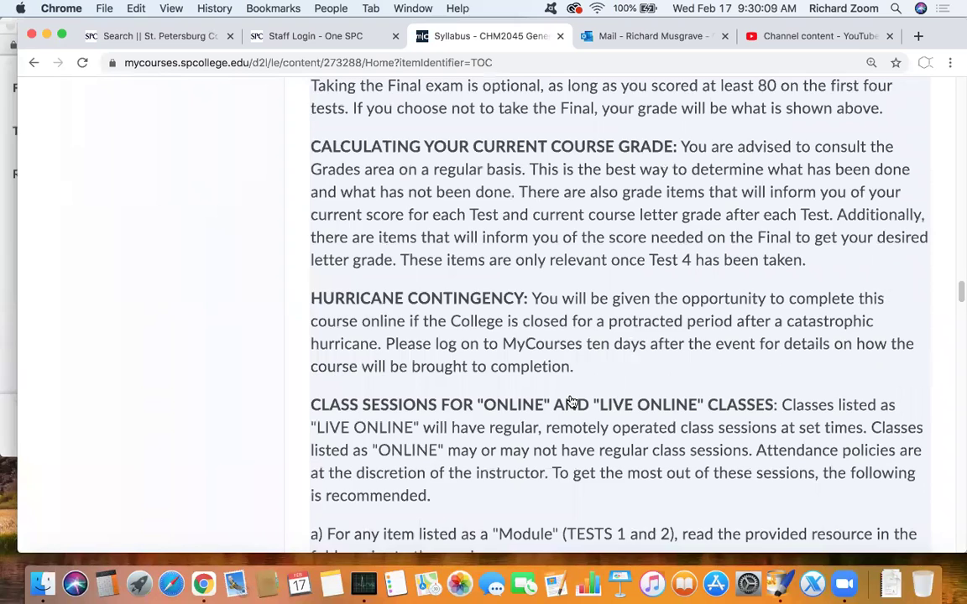
pyautogui.scroll(-4, 570, 401)
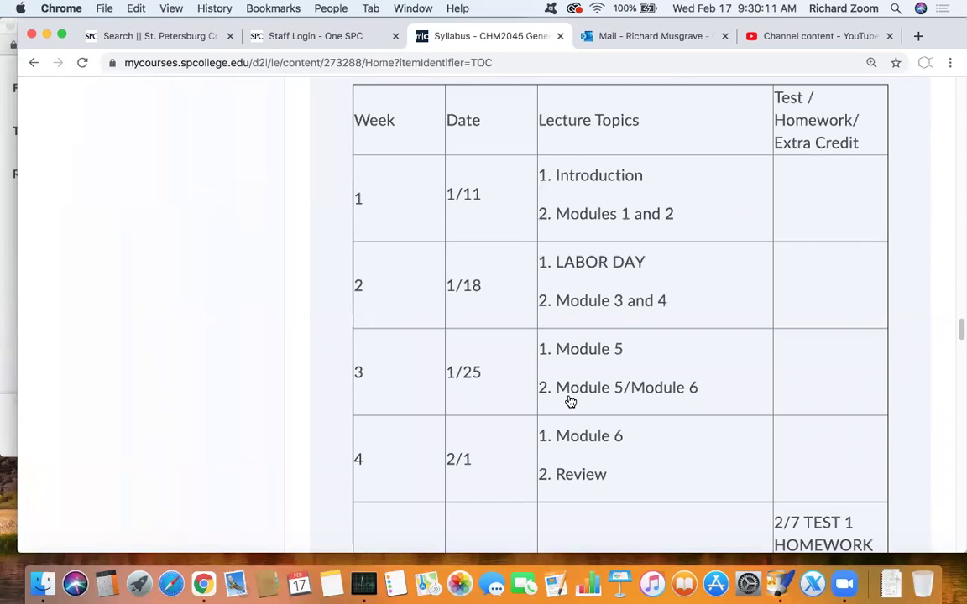
# Step: Review the schedule rows for weeks 5 to 8, including the Test 2 and homework due dates
pyautogui.scroll(-8, 644, 388)
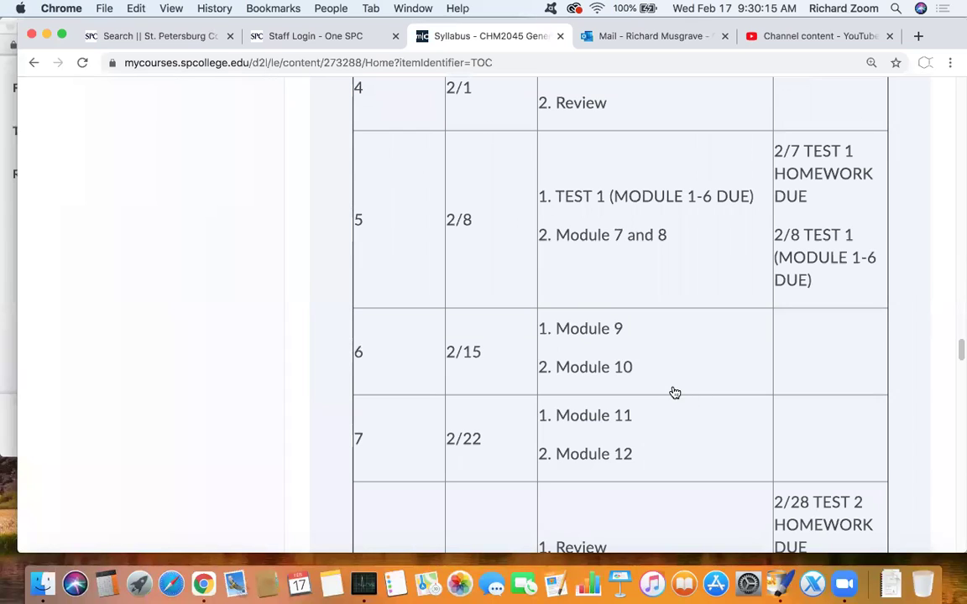
pyautogui.scroll(-3, 672, 392)
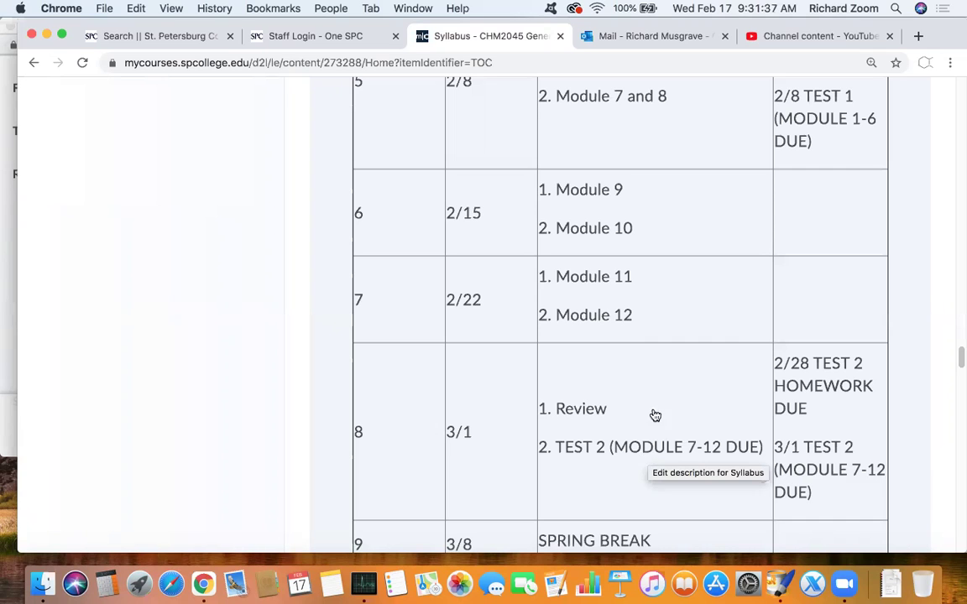
pyautogui.scroll(-1, 652, 420)
pyautogui.scroll(-1, 651, 422)
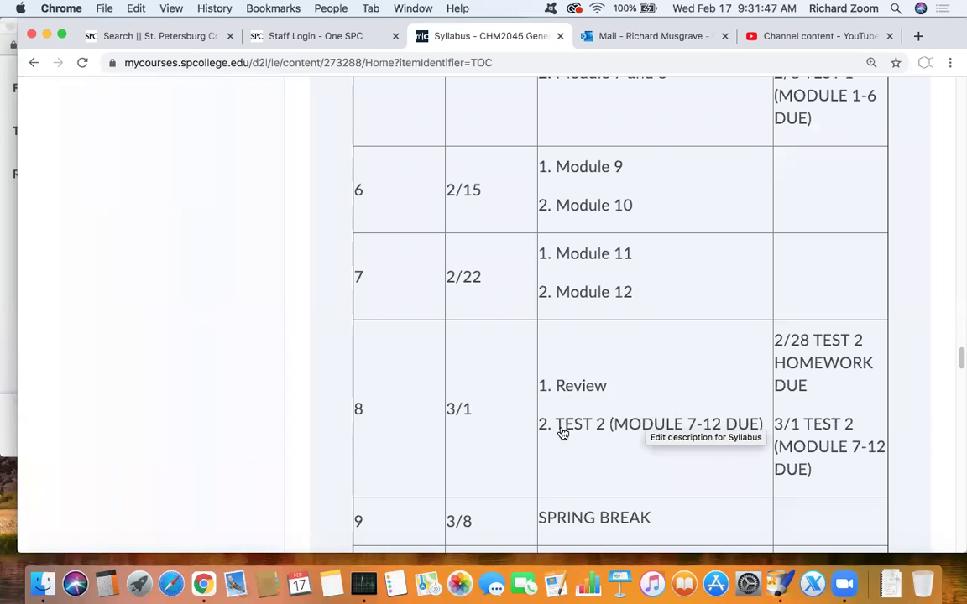
pyautogui.scroll(-1, 591, 431)
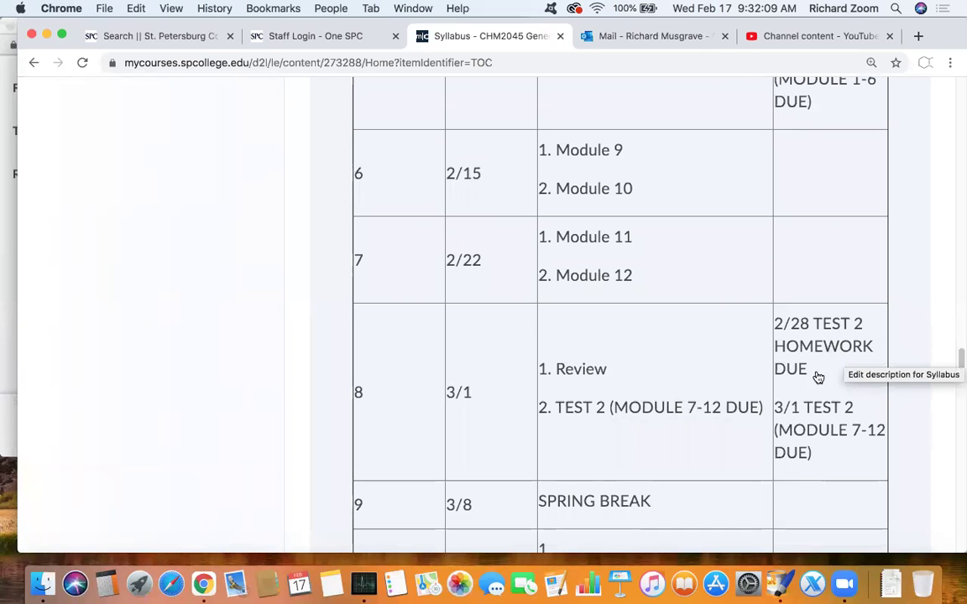
# Step: Open the syllabus text for editing and change the week 8 Test 2 (Module 7-12) due date to 3/3
pyautogui.scroll(-10, 815, 346)
pyautogui.scroll(15, 825, 359)
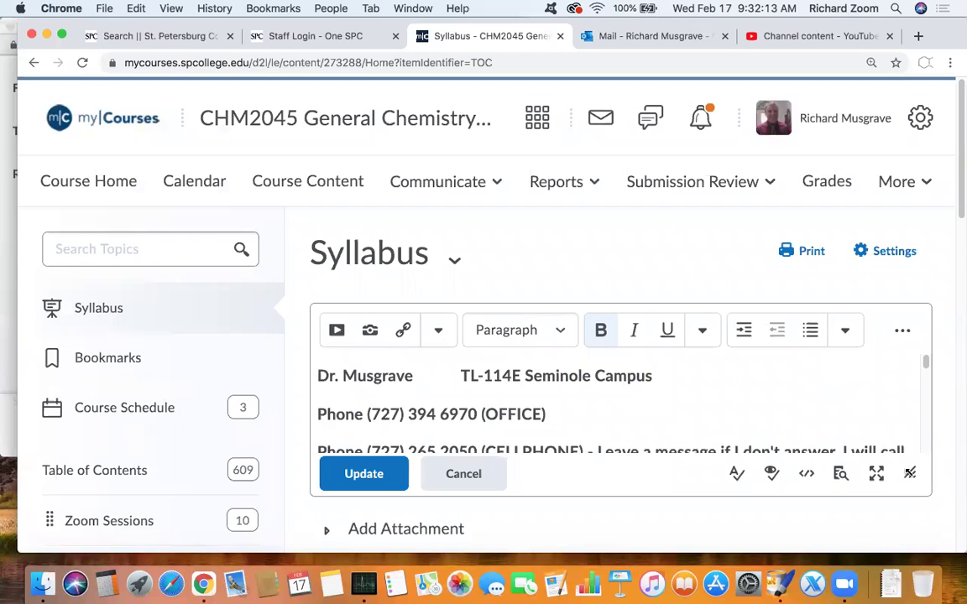
pyautogui.scroll(-5, 886, 437)
pyautogui.scroll(-10, 886, 437)
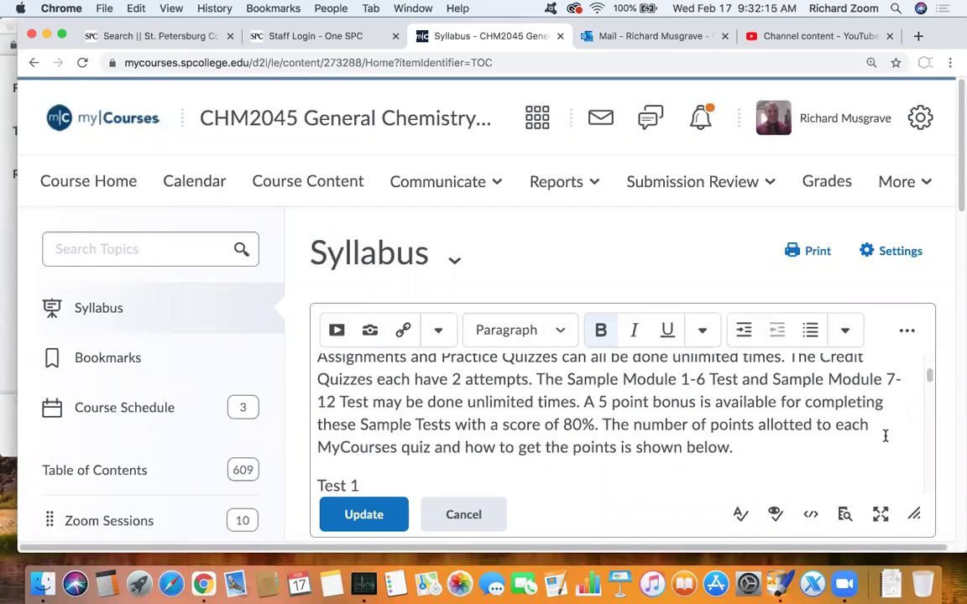
pyautogui.scroll(-10, 822, 425)
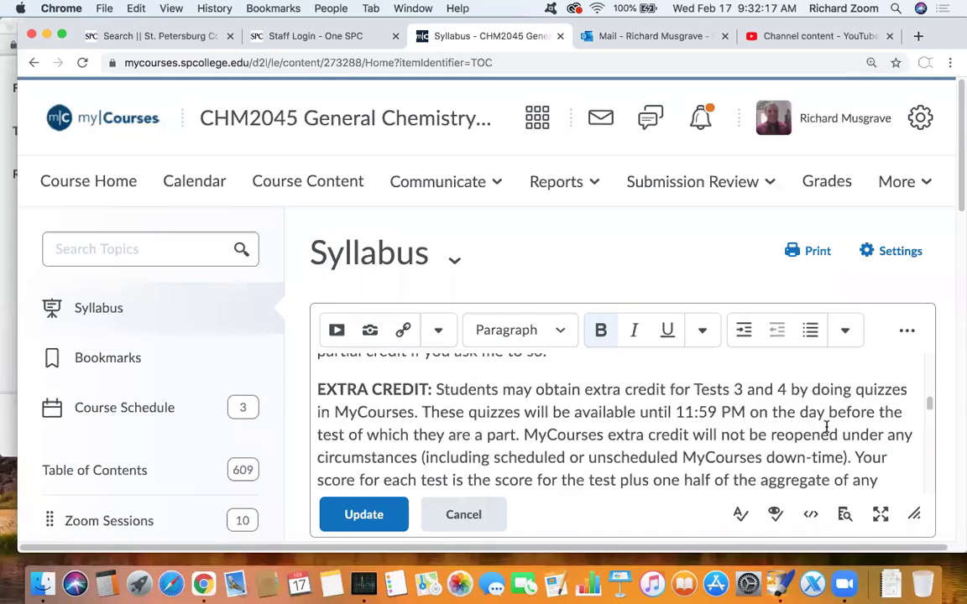
pyautogui.scroll(-10, 814, 423)
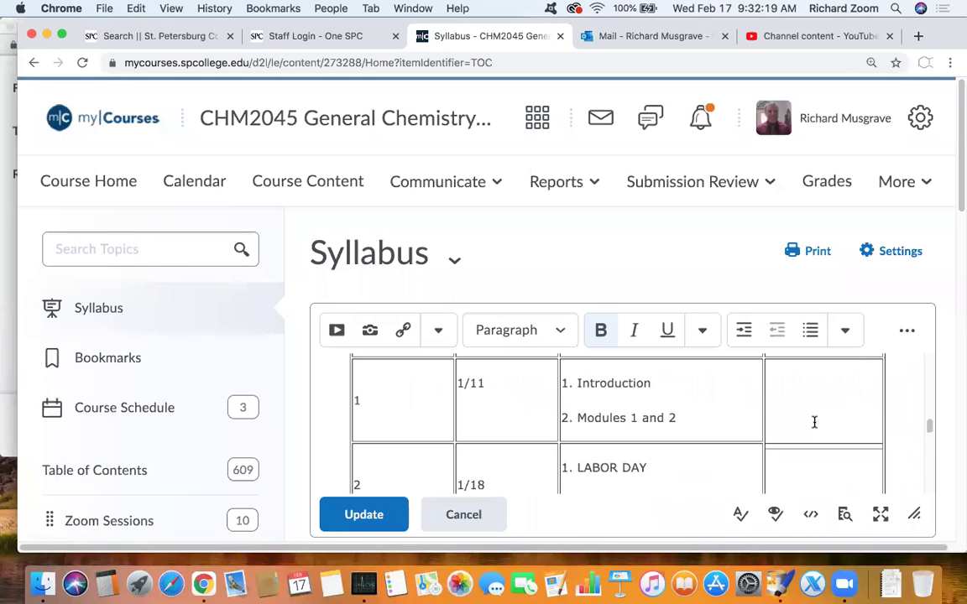
pyautogui.scroll(-5, 812, 422)
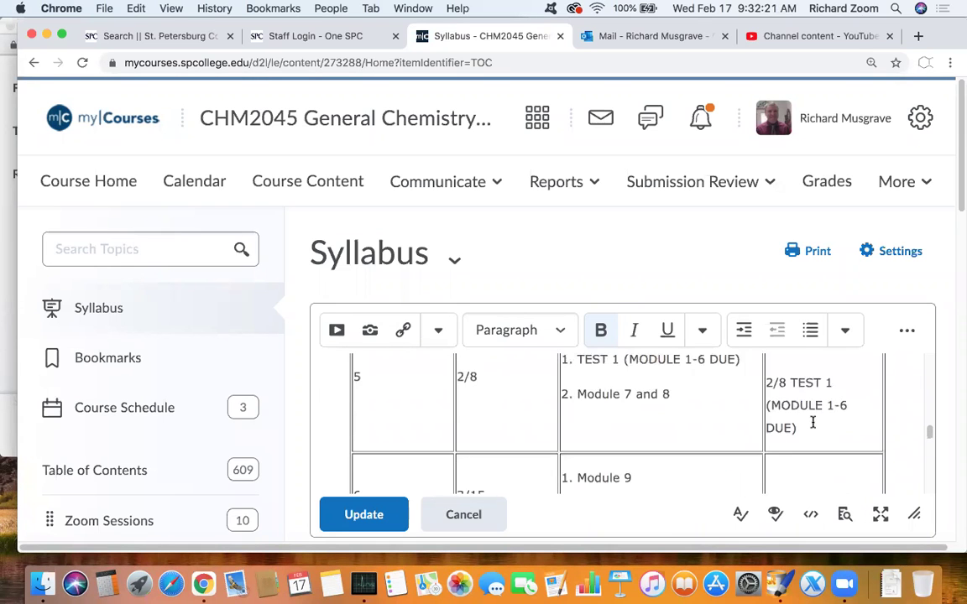
pyautogui.click(784, 404)
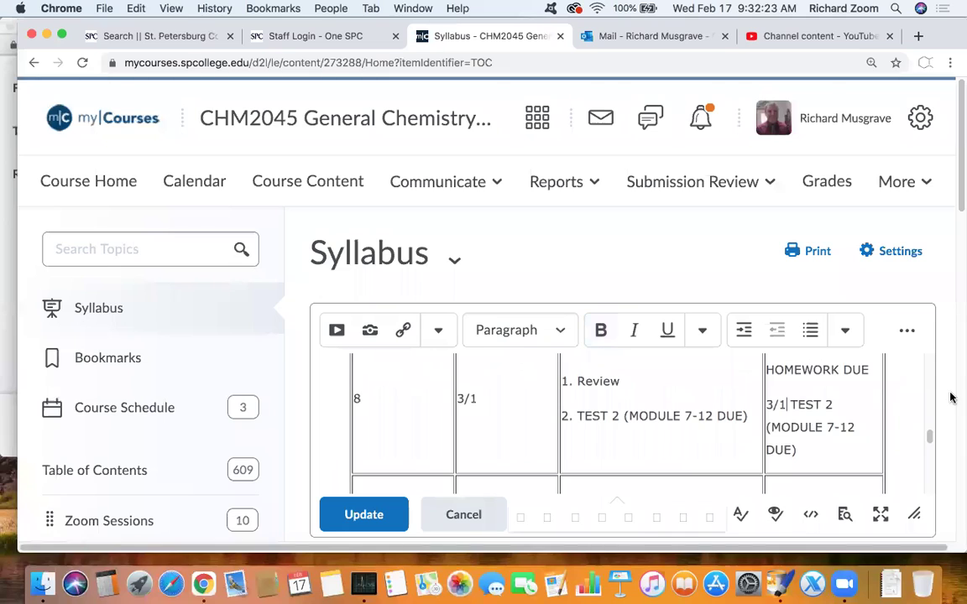
pyautogui.press('BackSpace')
pyautogui.write('2')
pyautogui.press('BackSpace')
pyautogui.write('3')
# Step: Set the Test 2 homework due date in week 8 to 3/2 and save the updated syllabus
pyautogui.scroll(1, 797, 403)
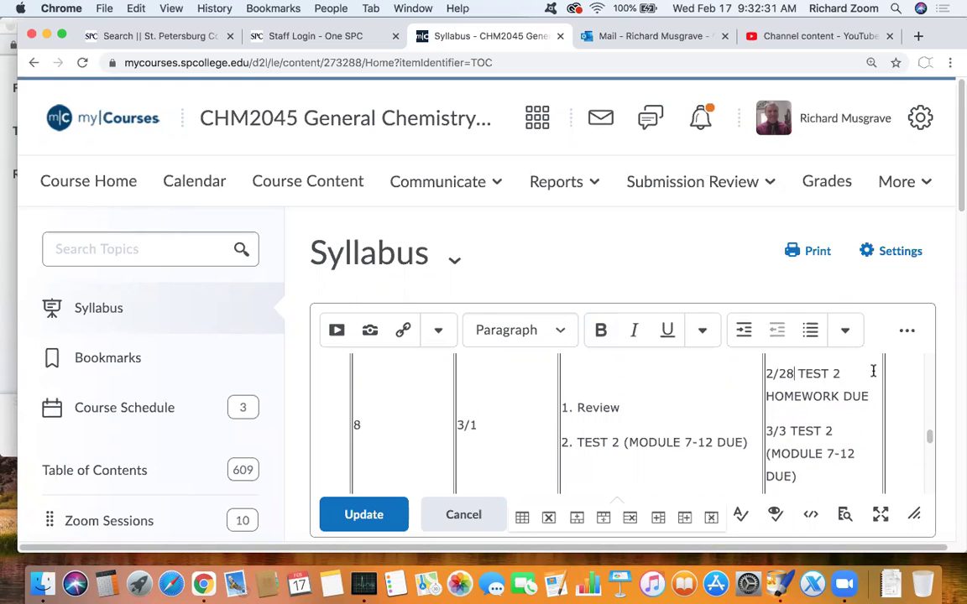
pyautogui.press('BackSpace')
pyautogui.press('BackSpace')
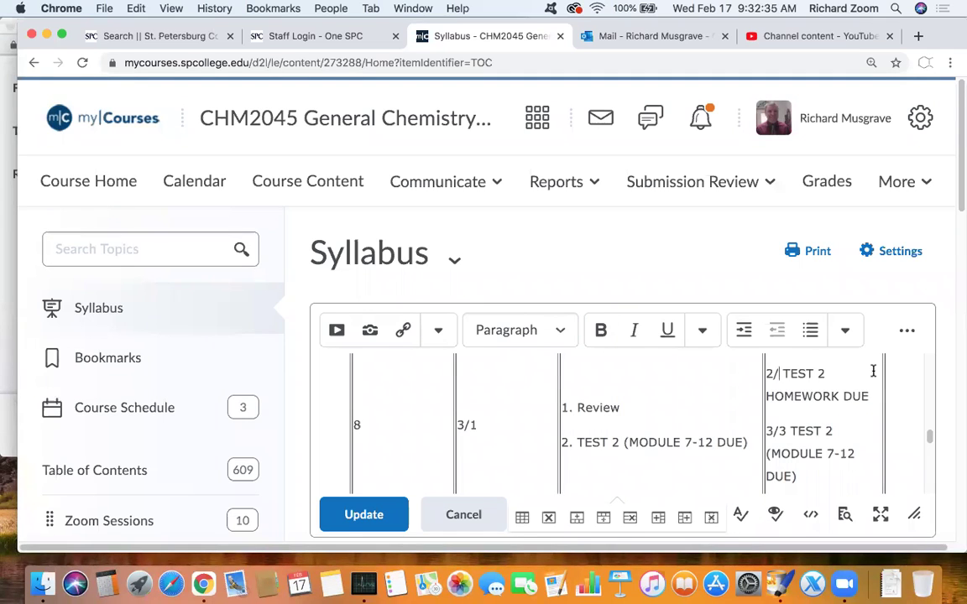
pyautogui.write('2')
pyautogui.press('BackSpace')
pyautogui.write('3/')
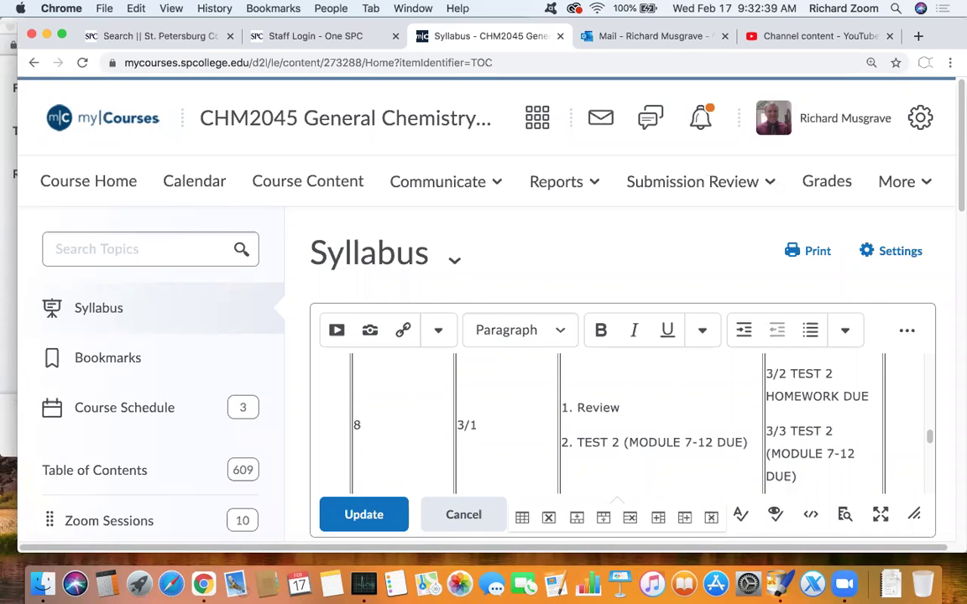
pyautogui.click(355, 515)
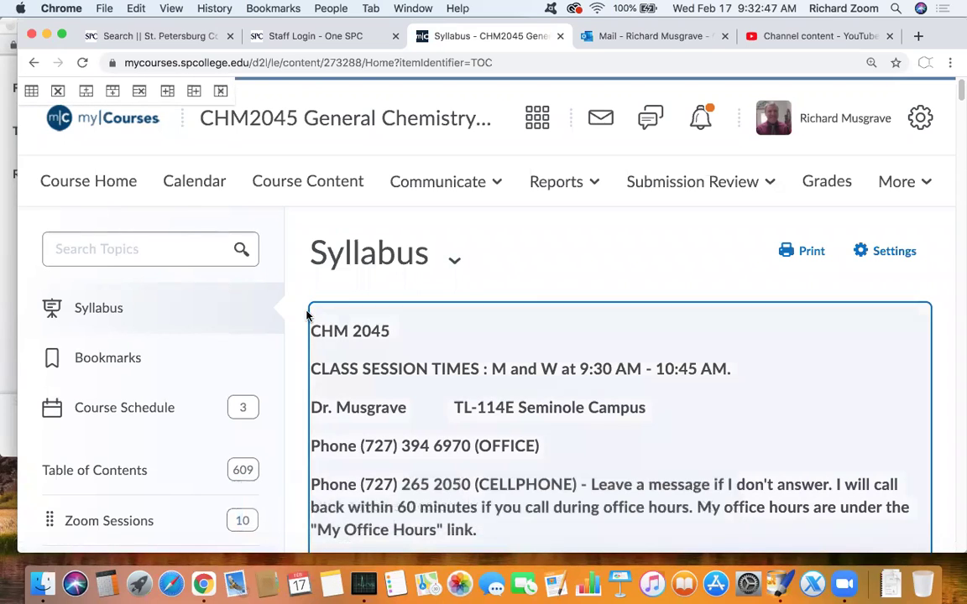
# Step: Open the Test 1 unit from the course contents
pyautogui.scroll(-3, 495, 368)
pyautogui.scroll(-3, 493, 366)
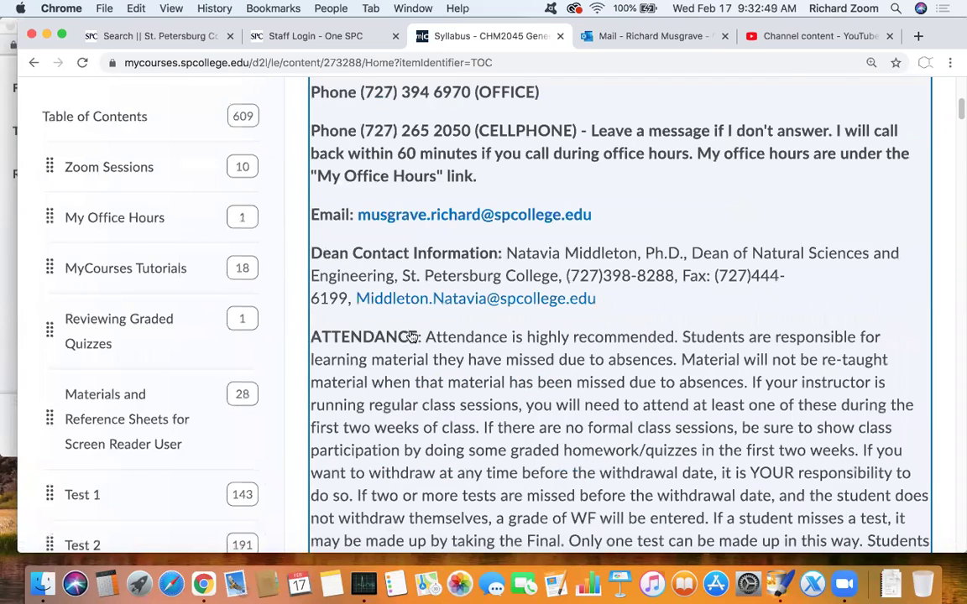
pyautogui.scroll(5, 374, 302)
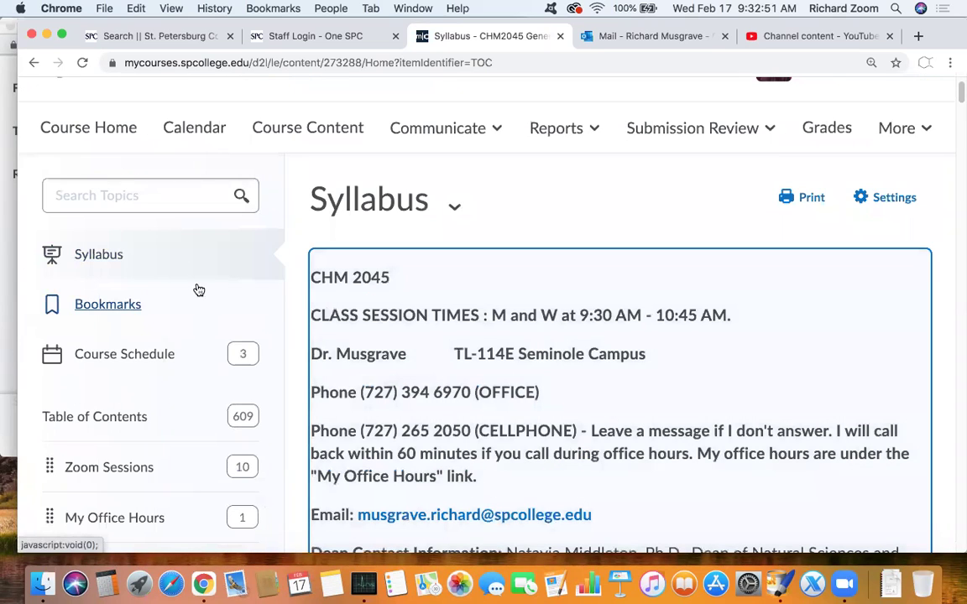
pyautogui.scroll(-1, 180, 288)
pyautogui.scroll(-1, 177, 288)
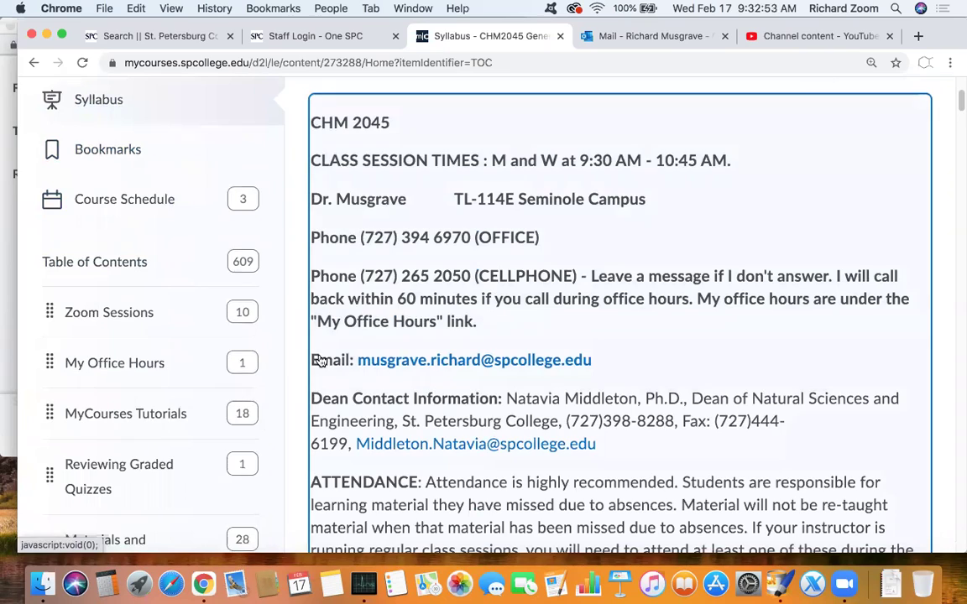
pyautogui.scroll(-2, 218, 342)
pyautogui.scroll(-2, 216, 342)
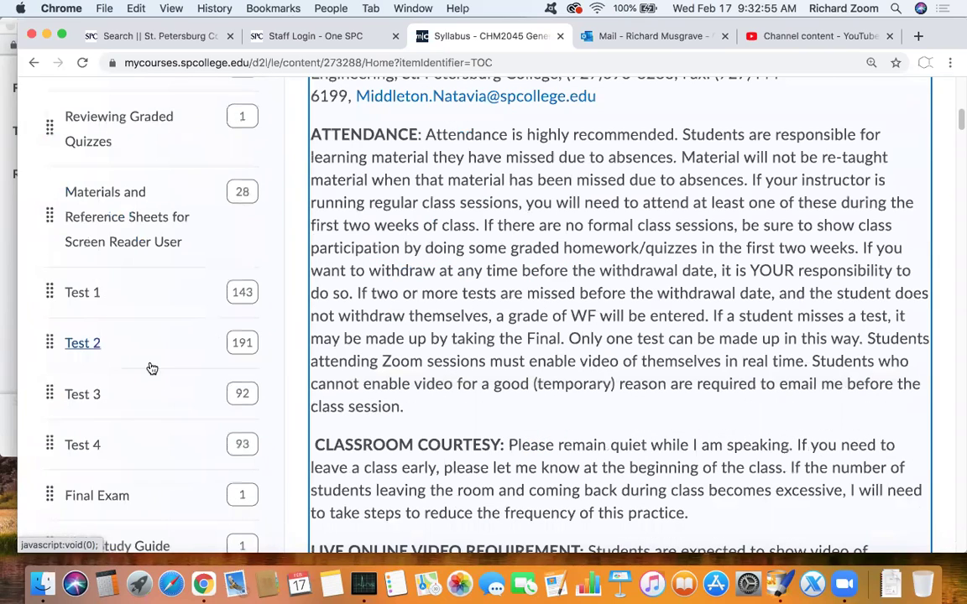
pyautogui.click(79, 292)
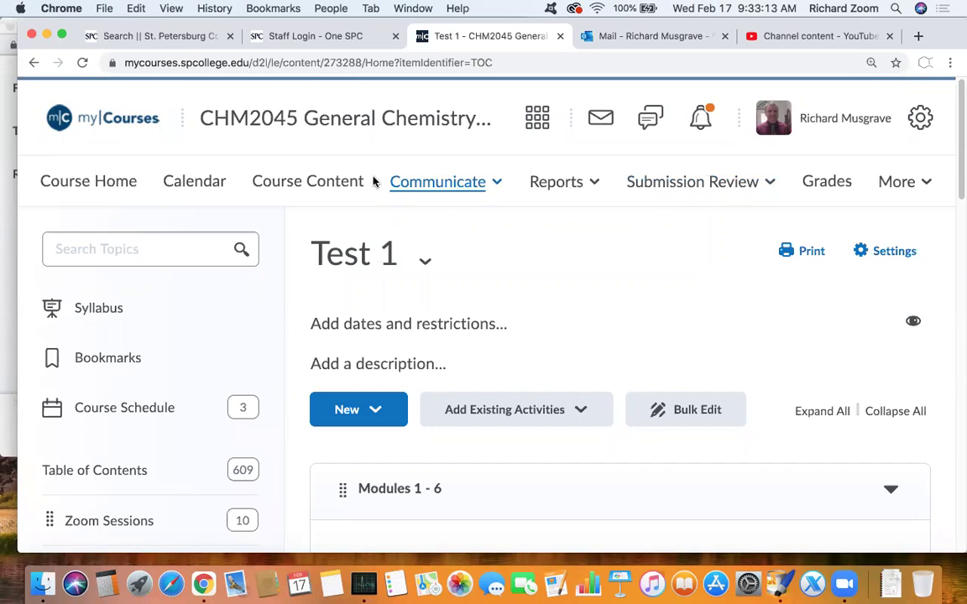
# Step: Open the Module 10 Softchalk lesson from Module 10 - Solutions under Test 2 and go to Example 1 on electrolytes
pyautogui.scroll(-3, 311, 249)
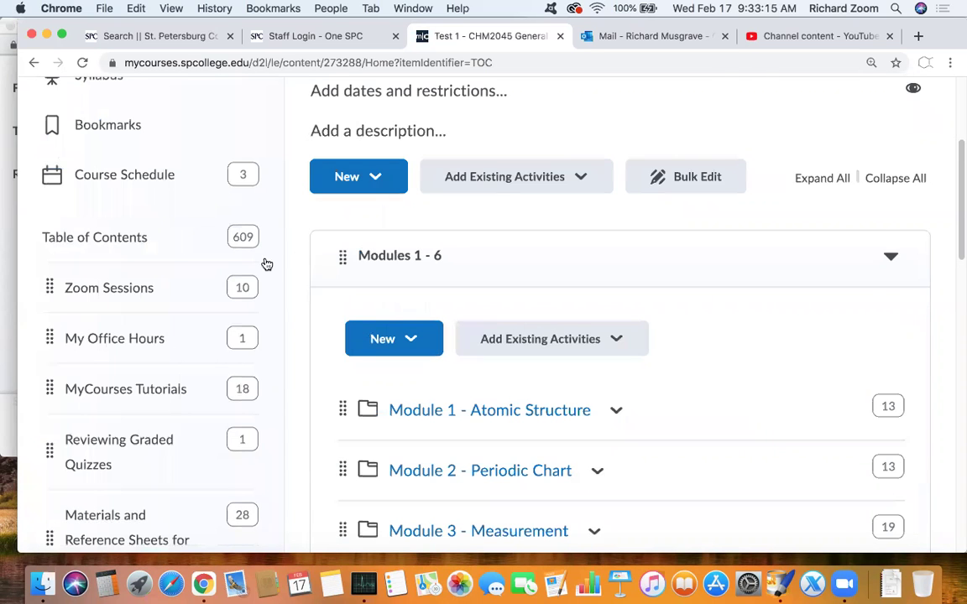
pyautogui.scroll(-4, 267, 264)
pyautogui.click(89, 309)
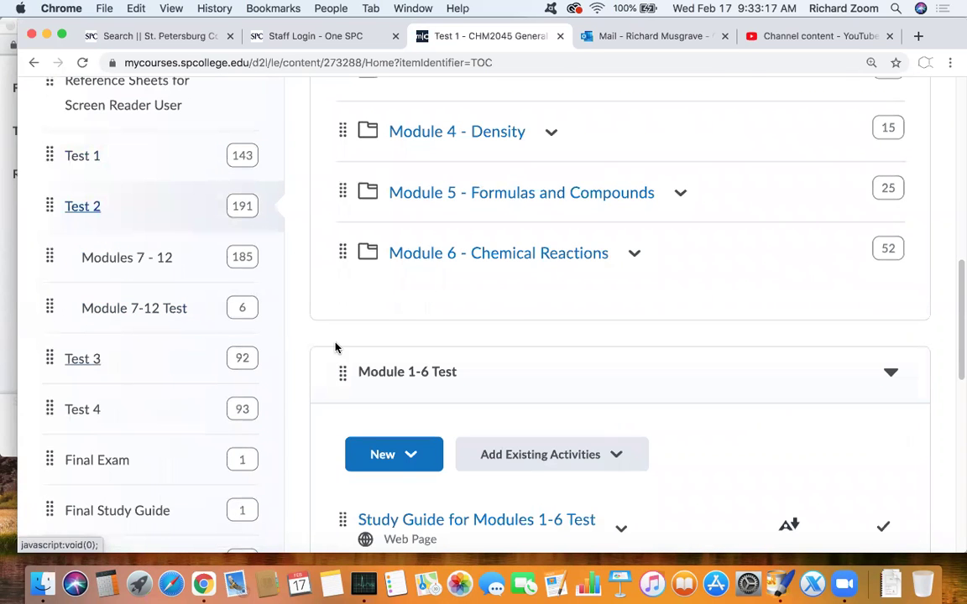
pyautogui.scroll(1, 500, 285)
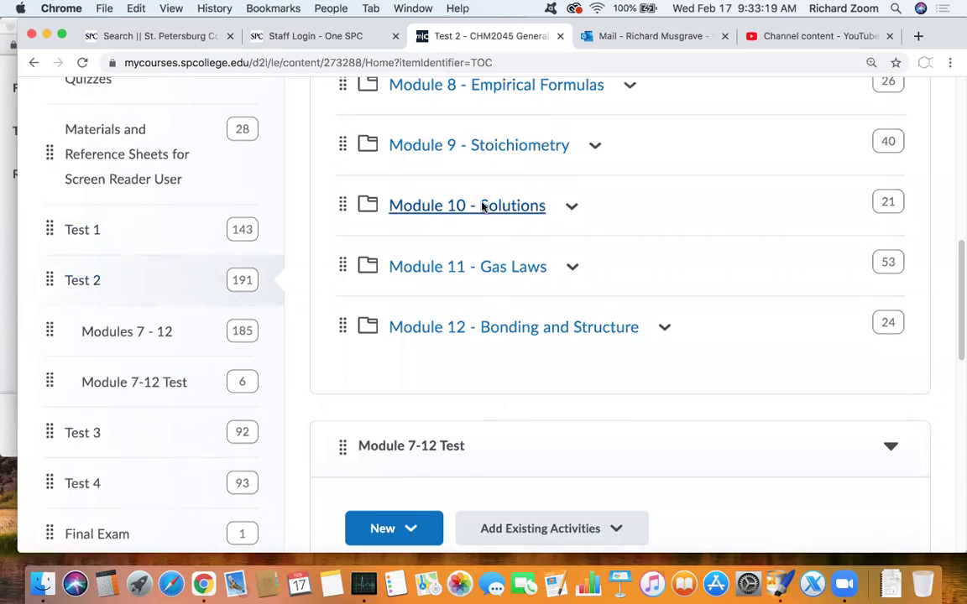
pyautogui.click(484, 205)
pyautogui.scroll(-3, 509, 296)
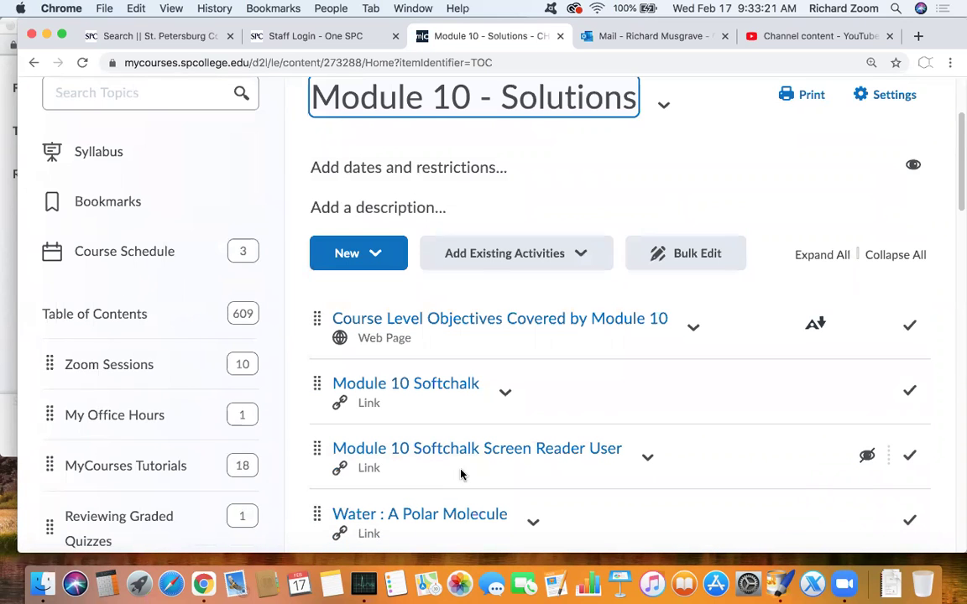
pyautogui.click(423, 387)
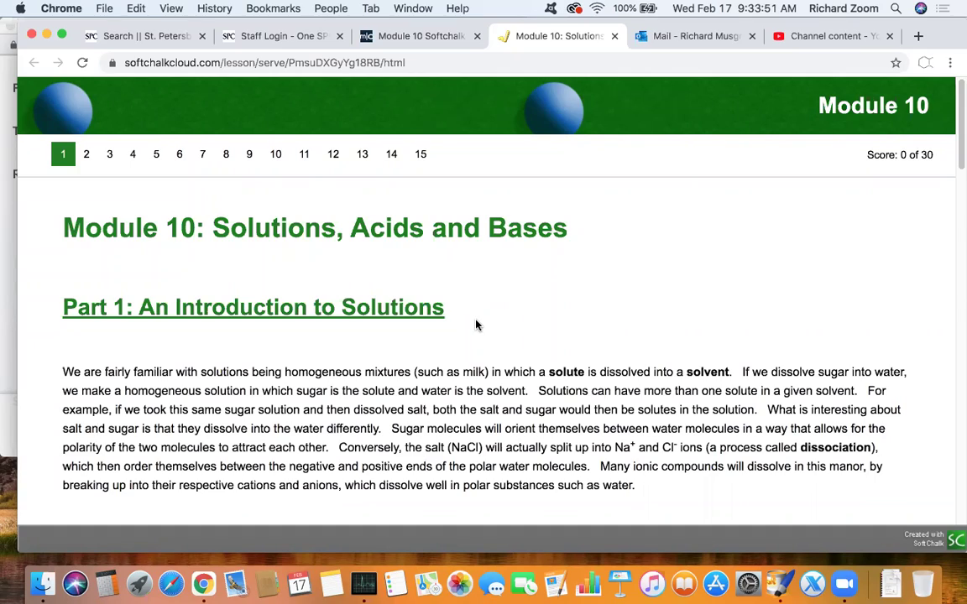
pyautogui.scroll(-1, 479, 323)
pyautogui.scroll(-10, 478, 323)
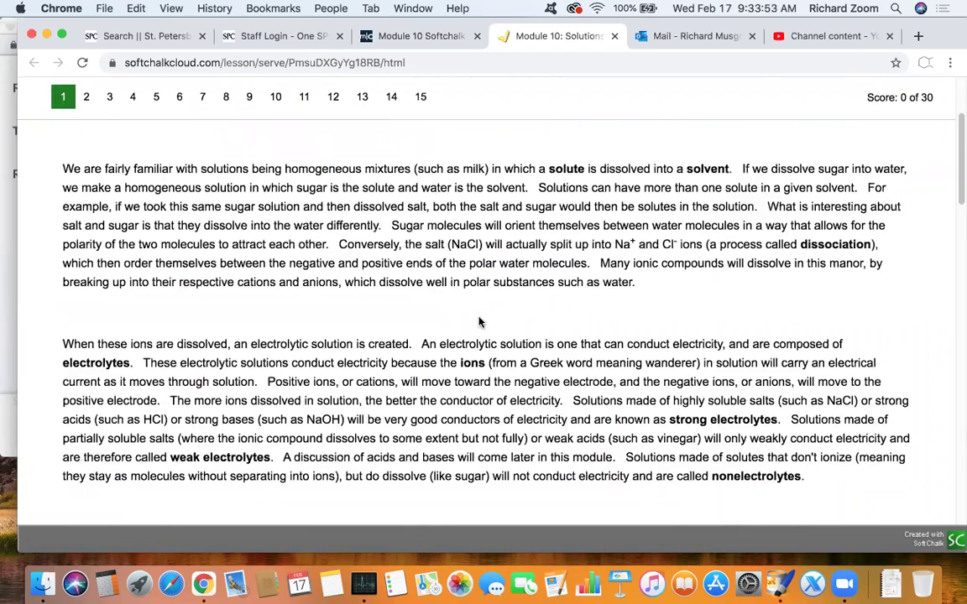
pyautogui.scroll(3, 478, 323)
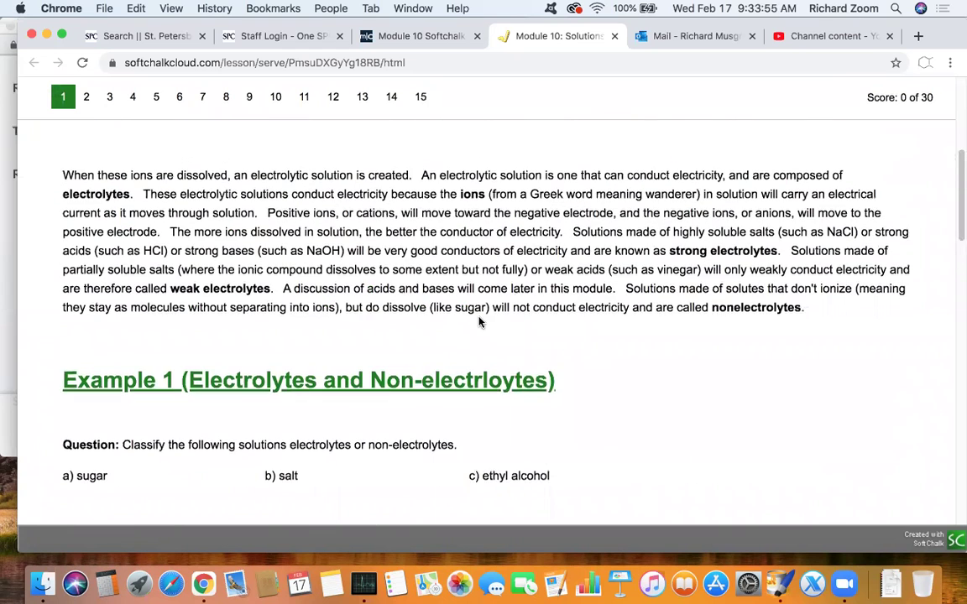
pyautogui.scroll(-1, 478, 322)
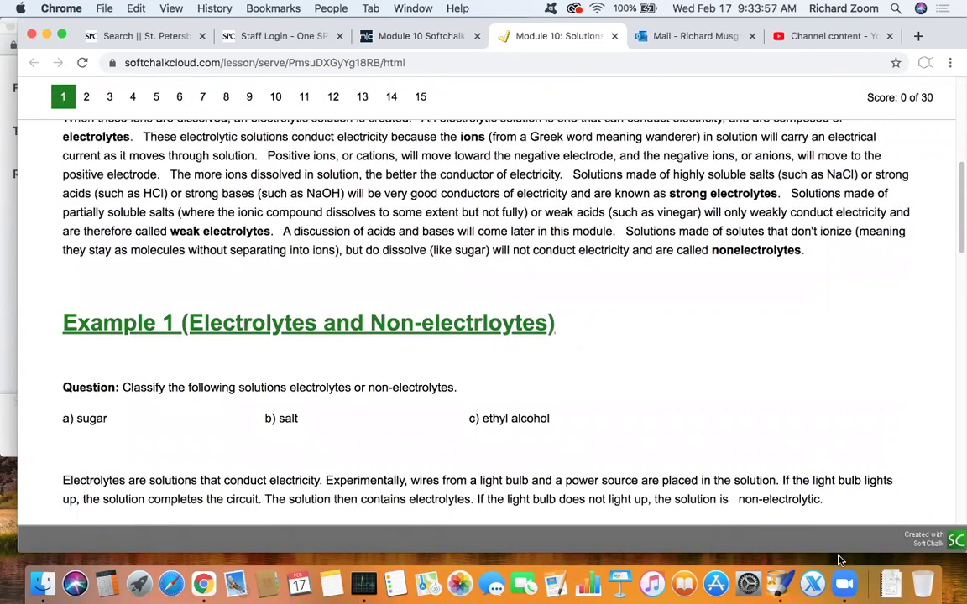
# Step: Switch to Paintbrush and erase the entire cyclic acetal hydrolysis drawing from the canvas
pyautogui.click(779, 583)
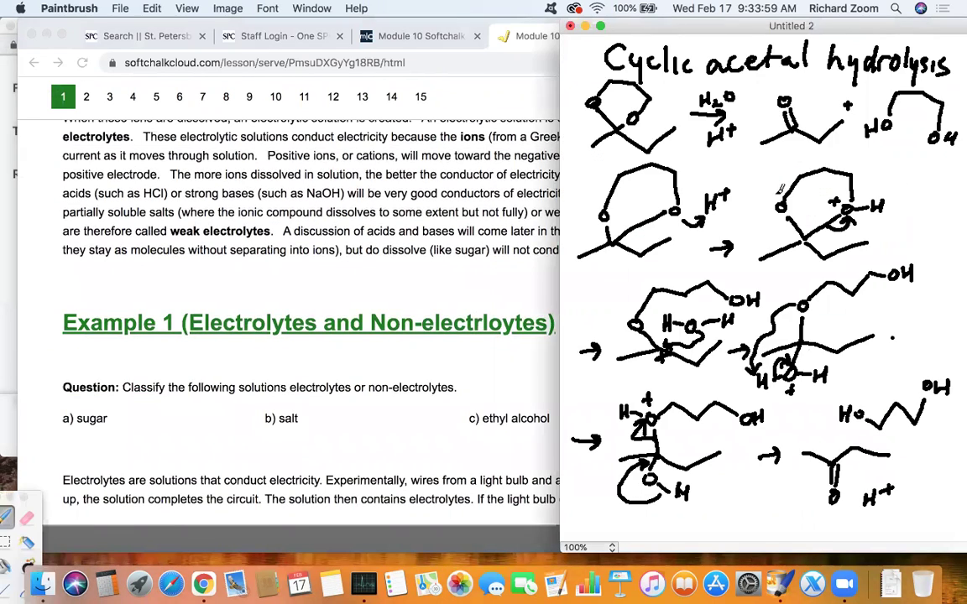
pyautogui.press('super+a')
pyautogui.press('Delete')
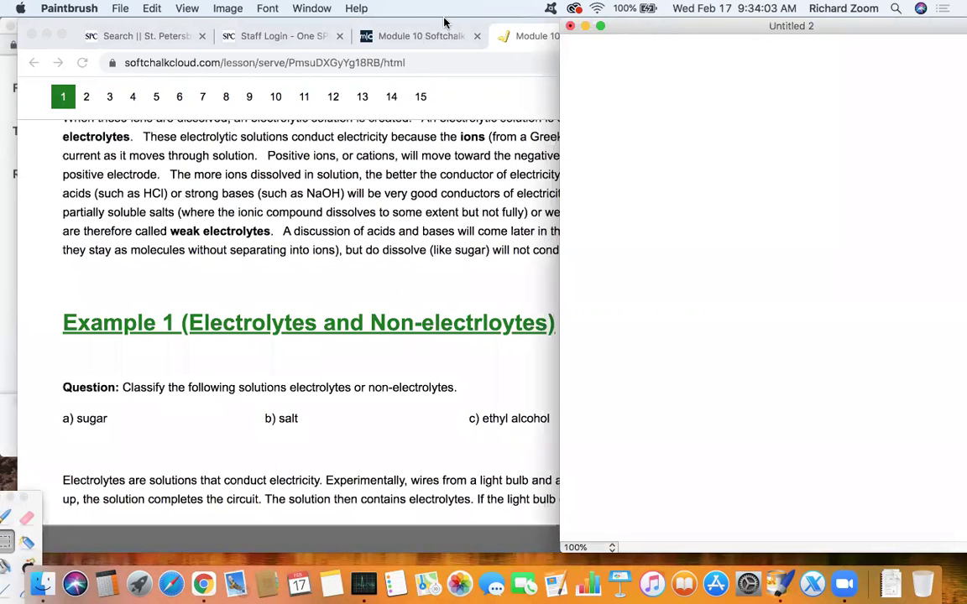
# Step: Narrow the browser window so it fits beside the blank canvas, and return to the electrolytes paragraph of the lesson
pyautogui.click(400, 23)
pyautogui.moveTo(958, 204); pyautogui.dragTo(558, 239)
pyautogui.scroll(8, 467, 241)
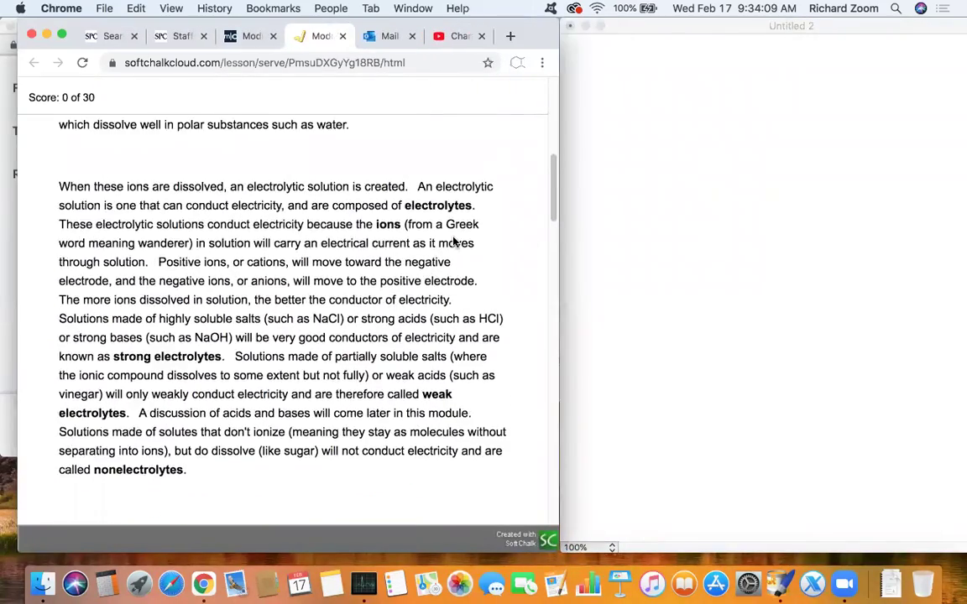
pyautogui.scroll(-4, 453, 239)
pyautogui.scroll(-3, 453, 238)
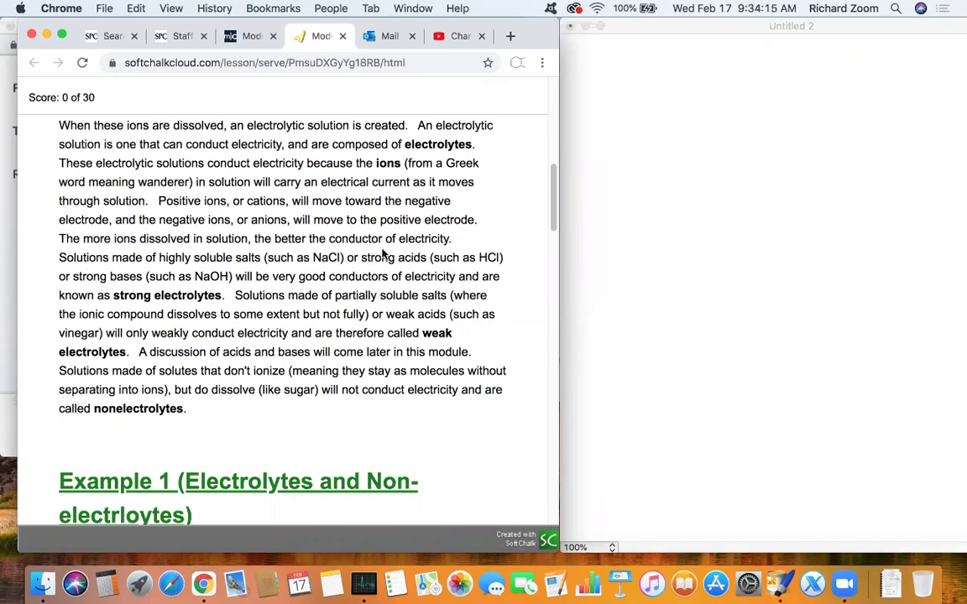
# Step: Switch to Paintbrush and brush a large beaker with a liquid line, plus a small filled container above its upper-right edge
pyautogui.click(636, 207)
pyautogui.click(8, 516)
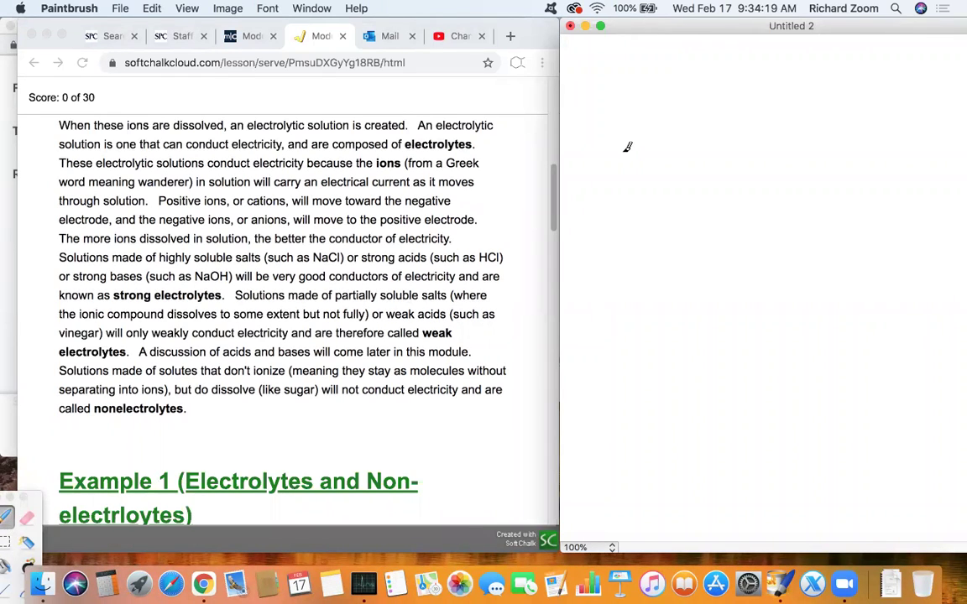
pyautogui.moveTo(613, 118)
pyautogui.mouseDown()
pyautogui.moveTo(619, 215)
pyautogui.moveTo(687, 216)
pyautogui.moveTo(690, 110)
pyautogui.mouseUp()
pyautogui.moveTo(613, 139); pyautogui.dragTo(689, 132)
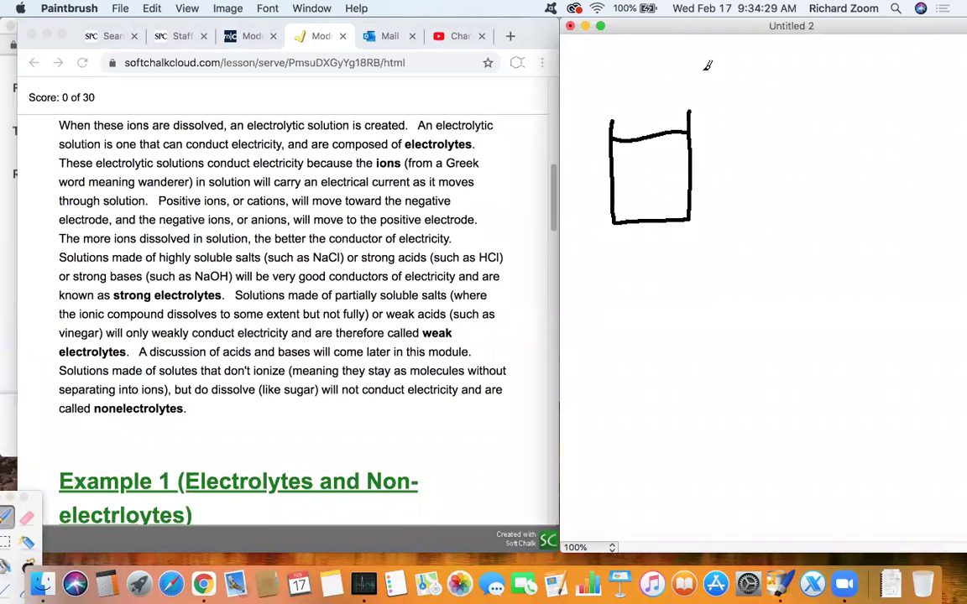
pyautogui.moveTo(696, 70)
pyautogui.mouseDown()
pyautogui.moveTo(695, 88)
pyautogui.moveTo(723, 91)
pyautogui.moveTo(724, 70)
pyautogui.moveTo(723, 80)
pyautogui.mouseUp()
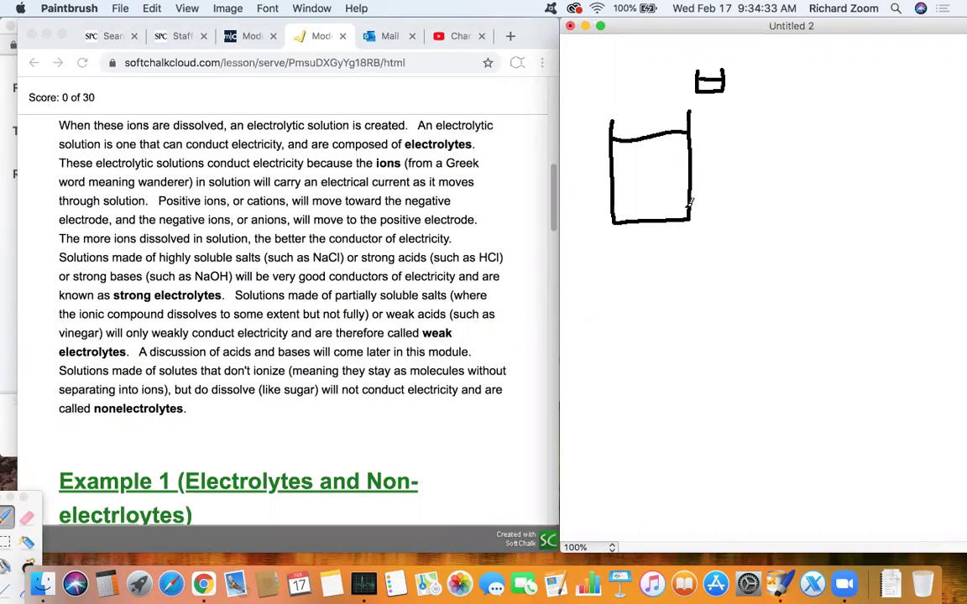
# Step: Label the large beaker "solvent" and the small container "solute (liq or sol)" with arrows, and draw a curved pouring arrow into the beaker
pyautogui.moveTo(660, 199)
pyautogui.mouseDown()
pyautogui.moveTo(652, 267)
pyautogui.moveTo(669, 252)
pyautogui.moveTo(701, 265)
pyautogui.moveTo(734, 254)
pyautogui.moveTo(742, 239)
pyautogui.mouseUp()
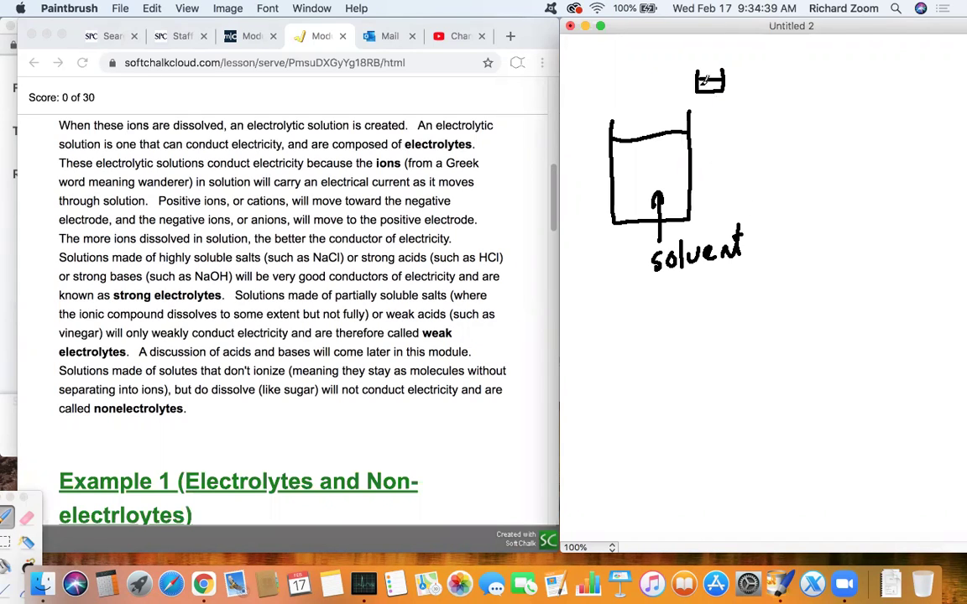
pyautogui.moveTo(713, 95)
pyautogui.mouseDown()
pyautogui.moveTo(715, 154)
pyautogui.moveTo(730, 142)
pyautogui.moveTo(743, 154)
pyautogui.moveTo(795, 144)
pyautogui.mouseUp()
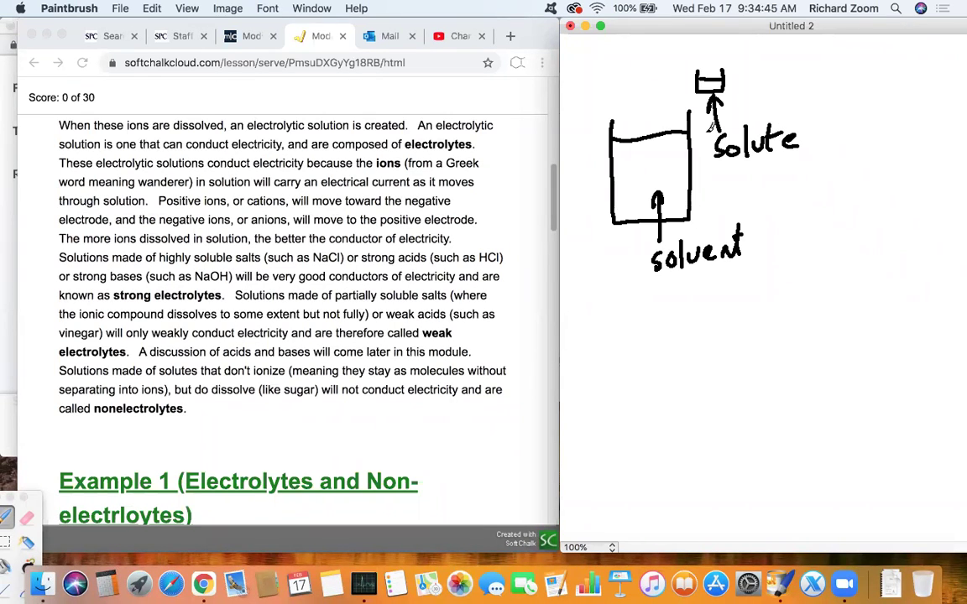
pyautogui.moveTo(720, 166)
pyautogui.mouseDown()
pyautogui.moveTo(712, 186)
pyautogui.moveTo(756, 178)
pyautogui.moveTo(760, 193)
pyautogui.moveTo(775, 169)
pyautogui.moveTo(813, 162)
pyautogui.moveTo(838, 176)
pyautogui.mouseUp()
pyautogui.moveTo(717, 68)
pyautogui.mouseDown()
pyautogui.moveTo(692, 61)
pyautogui.moveTo(663, 130)
pyautogui.moveTo(677, 119)
pyautogui.mouseUp()
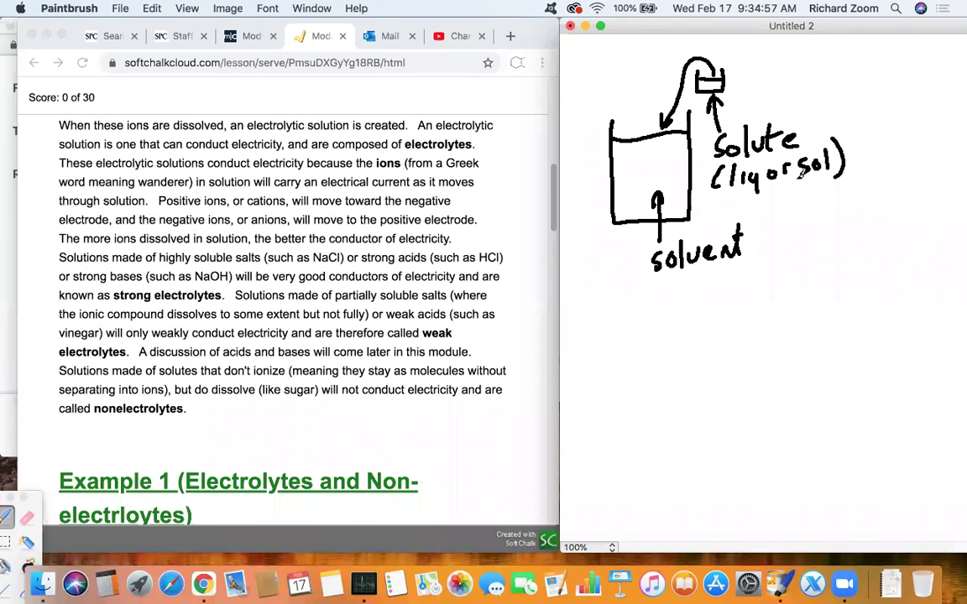
# Step: Draw a downward arrow below "solvent" to a second filled beaker, and label its contents "solution" with a curved arrow
pyautogui.moveTo(652, 293)
pyautogui.mouseDown()
pyautogui.moveTo(652, 335)
pyautogui.moveTo(662, 321)
pyautogui.mouseUp()
pyautogui.moveTo(628, 362)
pyautogui.mouseDown()
pyautogui.moveTo(662, 457)
pyautogui.moveTo(706, 362)
pyautogui.mouseUp()
pyautogui.moveTo(629, 385)
pyautogui.mouseDown()
pyautogui.moveTo(712, 375)
pyautogui.moveTo(742, 409)
pyautogui.moveTo(738, 420)
pyautogui.mouseUp()
pyautogui.moveTo(753, 406)
pyautogui.mouseDown()
pyautogui.moveTo(816, 390)
pyautogui.moveTo(856, 401)
pyautogui.mouseUp()
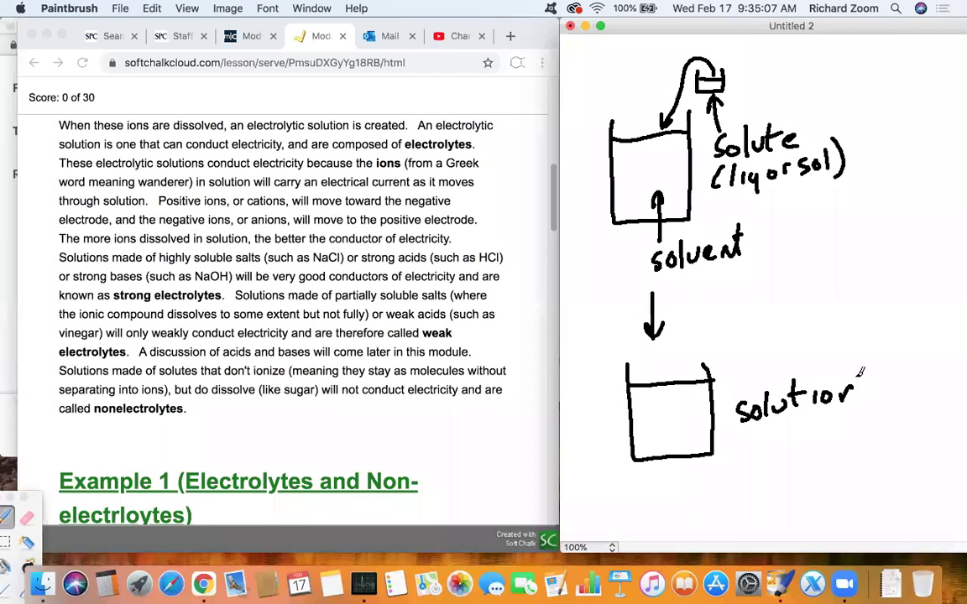
pyautogui.moveTo(765, 374)
pyautogui.mouseDown()
pyautogui.moveTo(730, 347)
pyautogui.moveTo(668, 427)
pyautogui.moveTo(678, 411)
pyautogui.mouseUp()
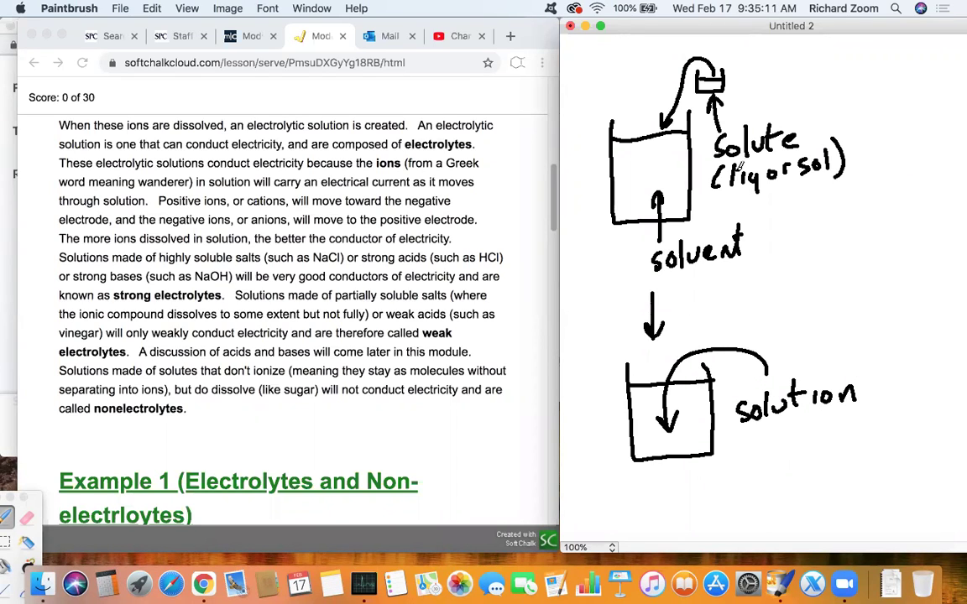